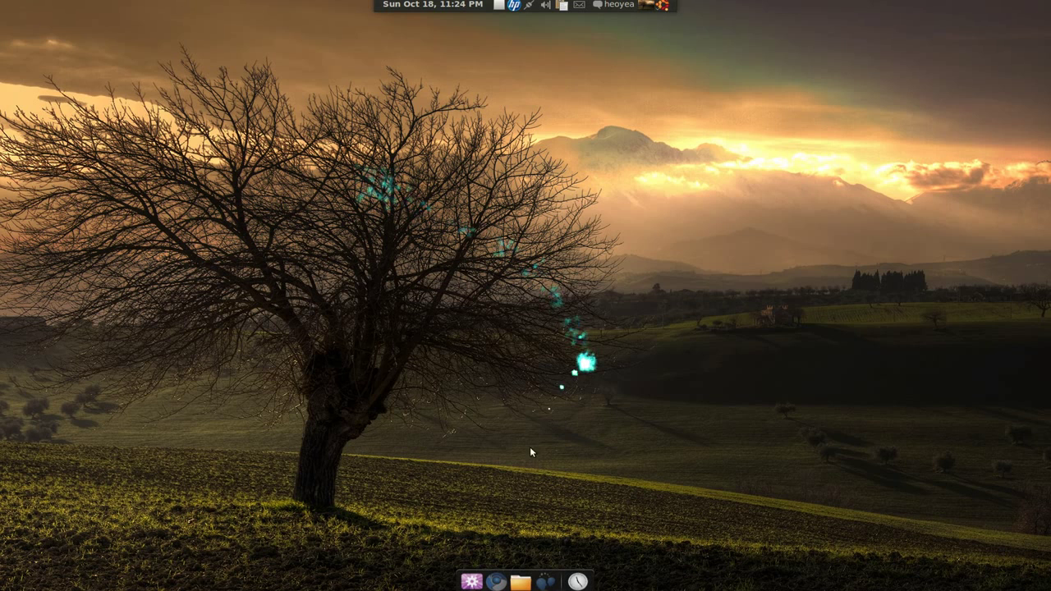
# Bring up the Launchpad PPA page for XBMC for Linux in the browser and view its technical details
pyautogui.click(496, 582)
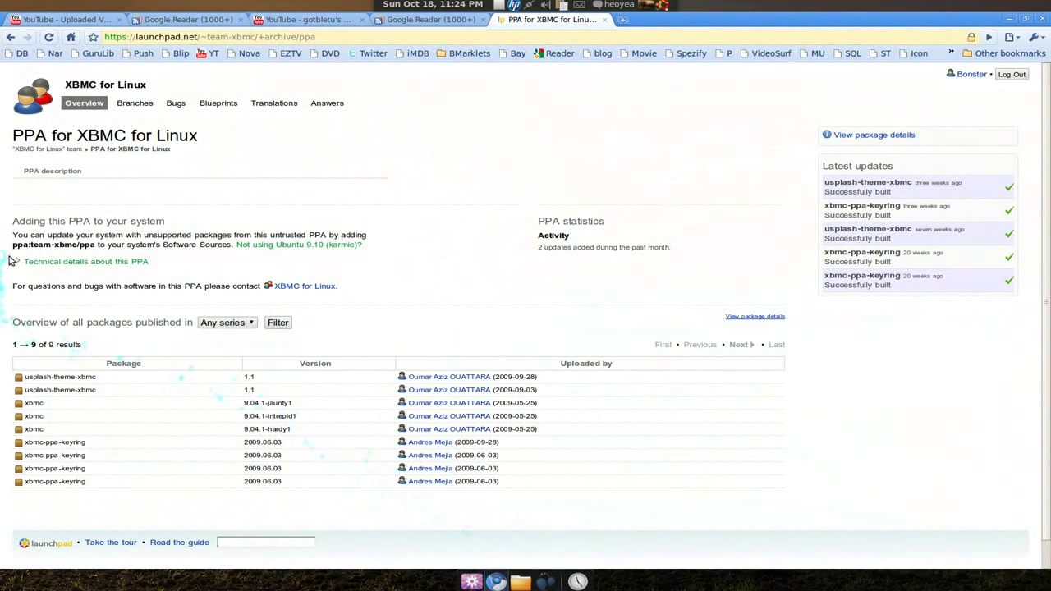
pyautogui.click(18, 261)
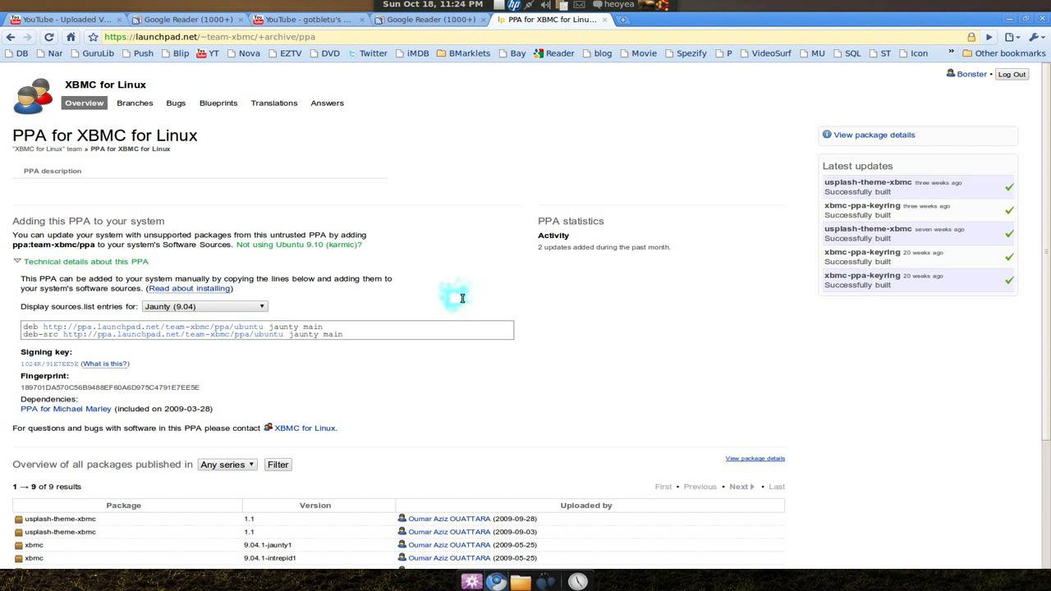
pyautogui.click(18, 264)
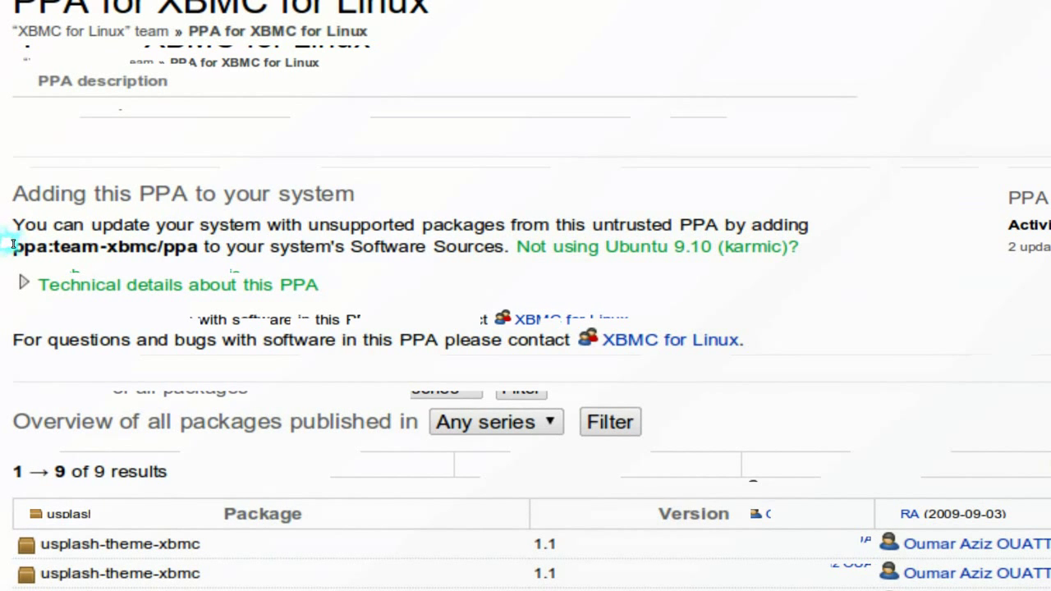
# Copy the PPA address ppa:team-xbmc/ppa from the page and minimize the browser
pyautogui.moveTo(13, 245); pyautogui.dragTo(154, 246)
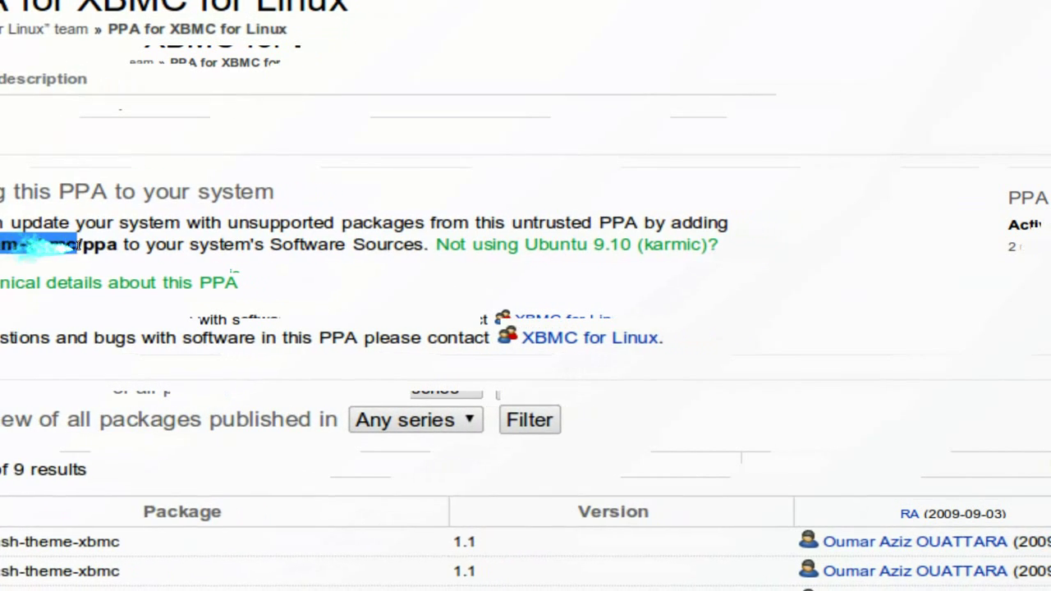
pyautogui.moveTo(77, 245); pyautogui.dragTo(115, 245)
pyautogui.hotkey('ctrl', 'c')
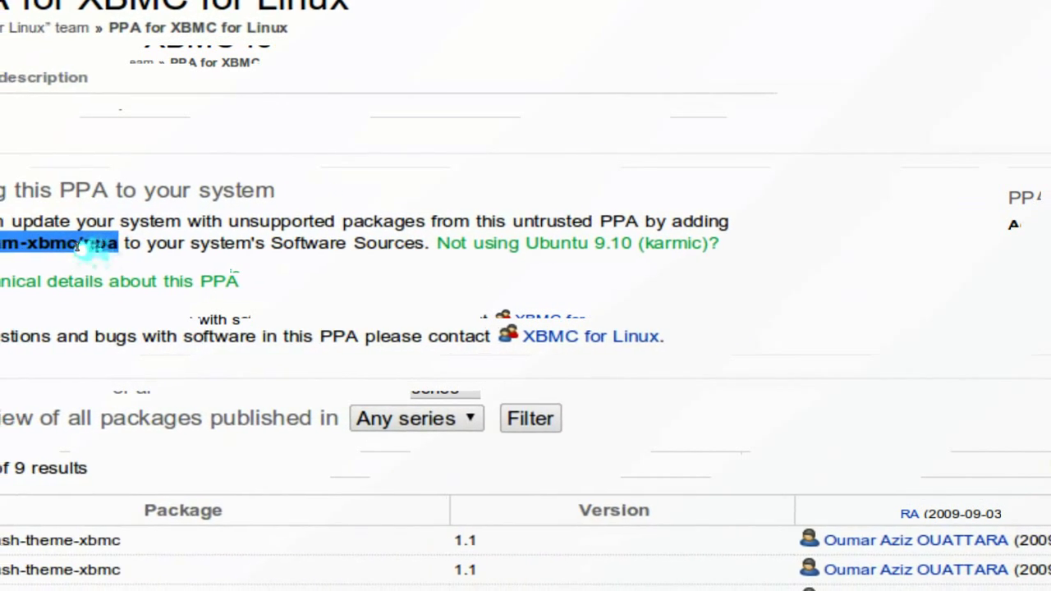
pyautogui.rightClick(78, 243)
pyautogui.click(103, 249)
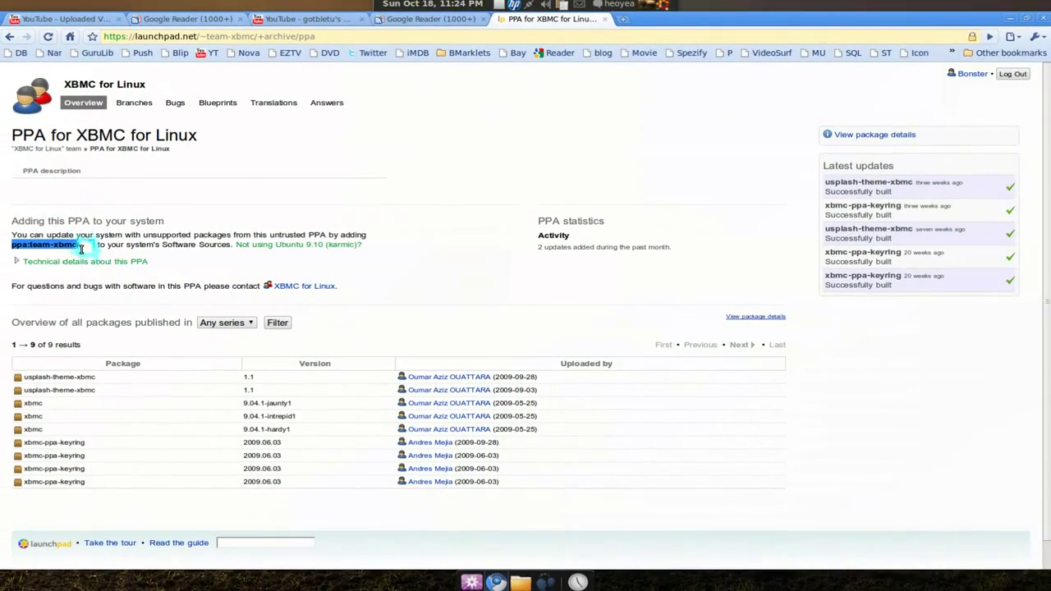
pyautogui.click(1012, 17)
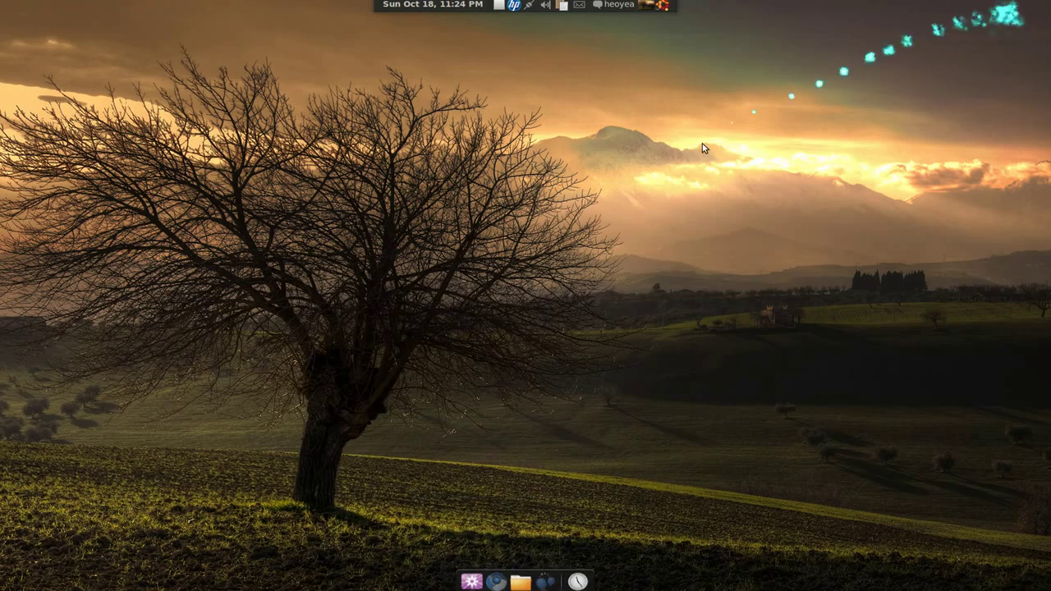
# Open Software Sources and add ppa:team-xbmc/ppa as a repository under Other Software
pyautogui.press('super+space')
pyautogui.write('so')
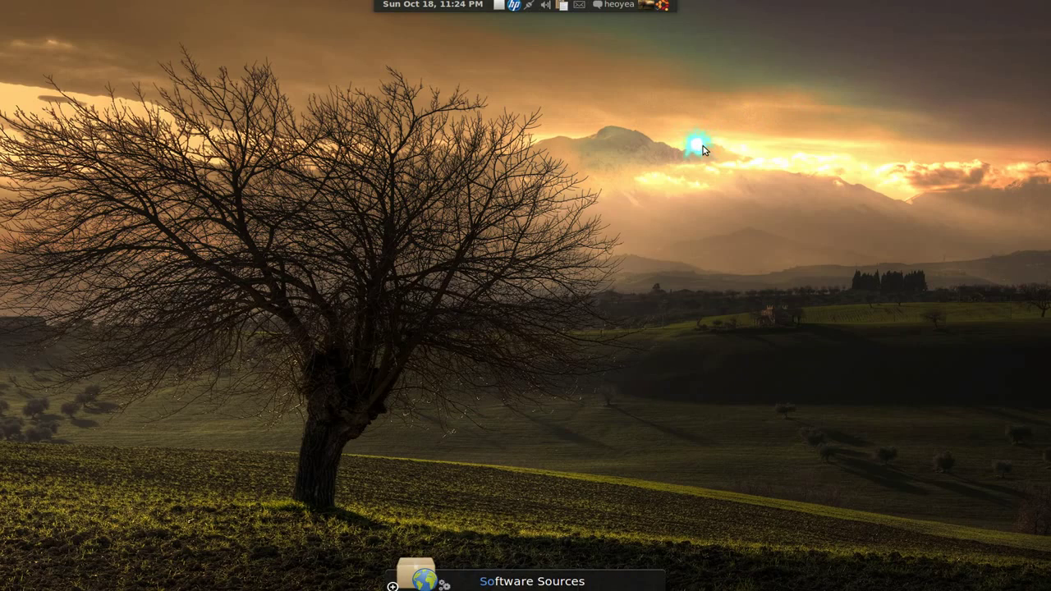
pyautogui.press('Return')
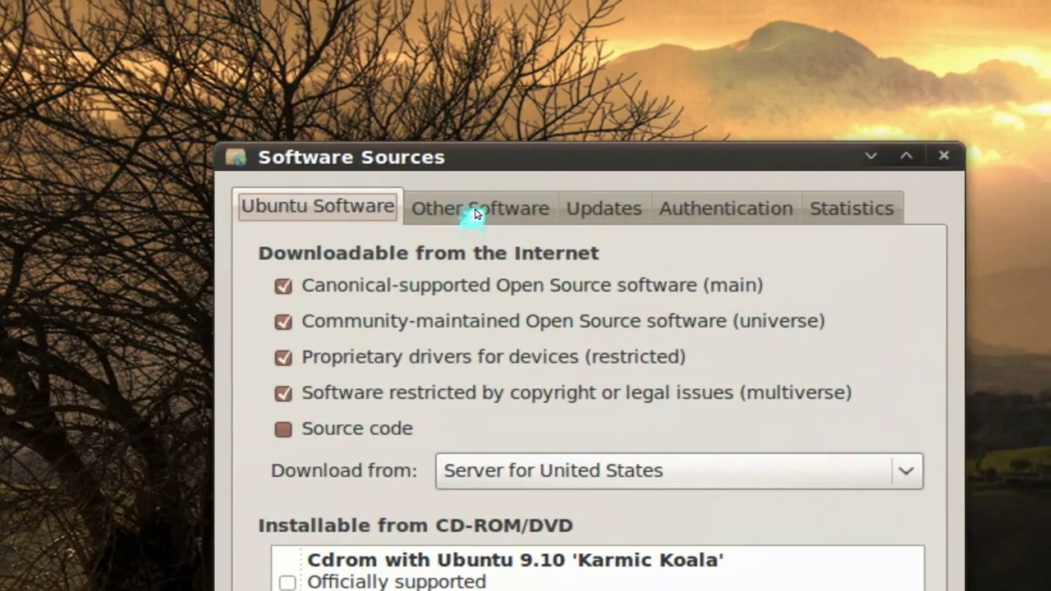
pyautogui.click(475, 213)
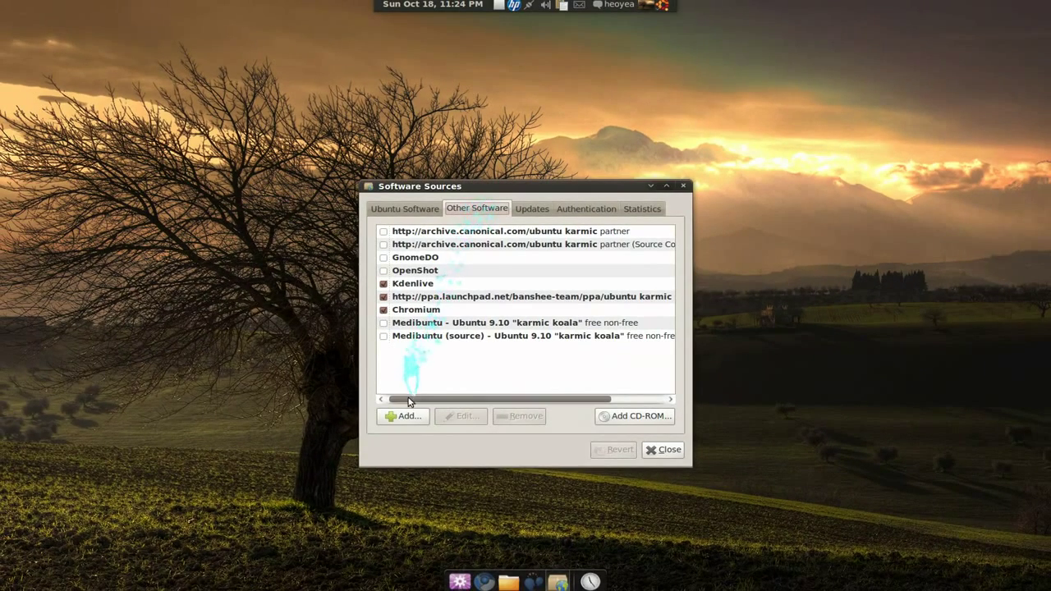
pyautogui.click(403, 416)
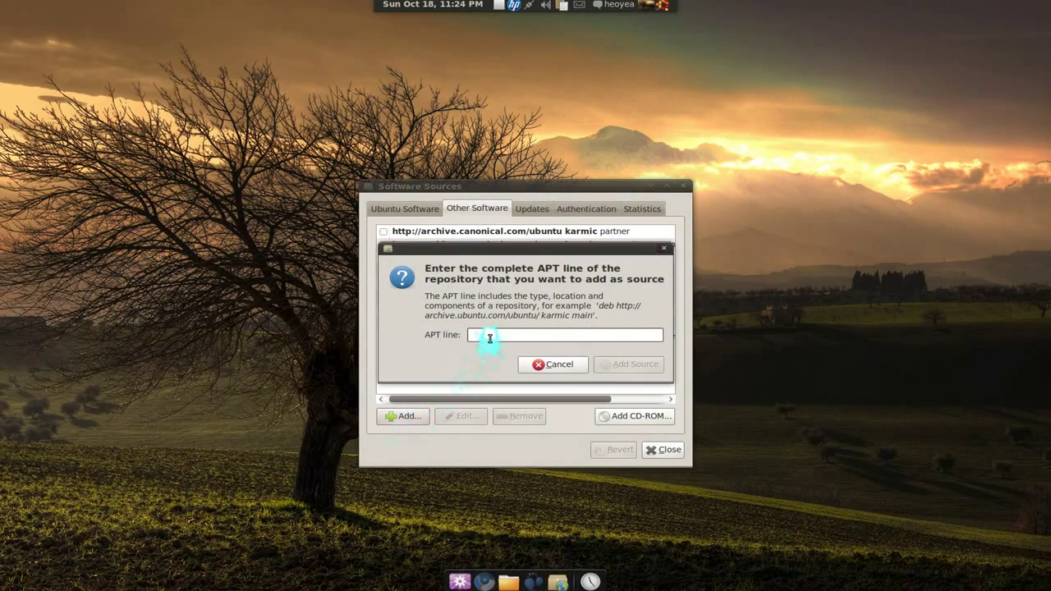
pyautogui.hotkey('ctrl', 'v')
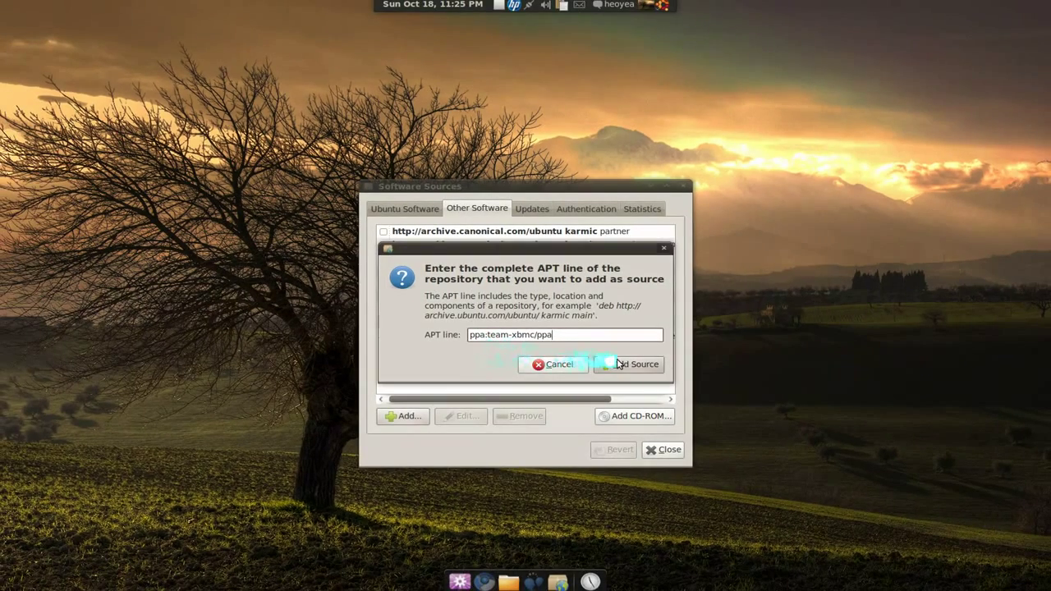
pyautogui.click(799, 387)
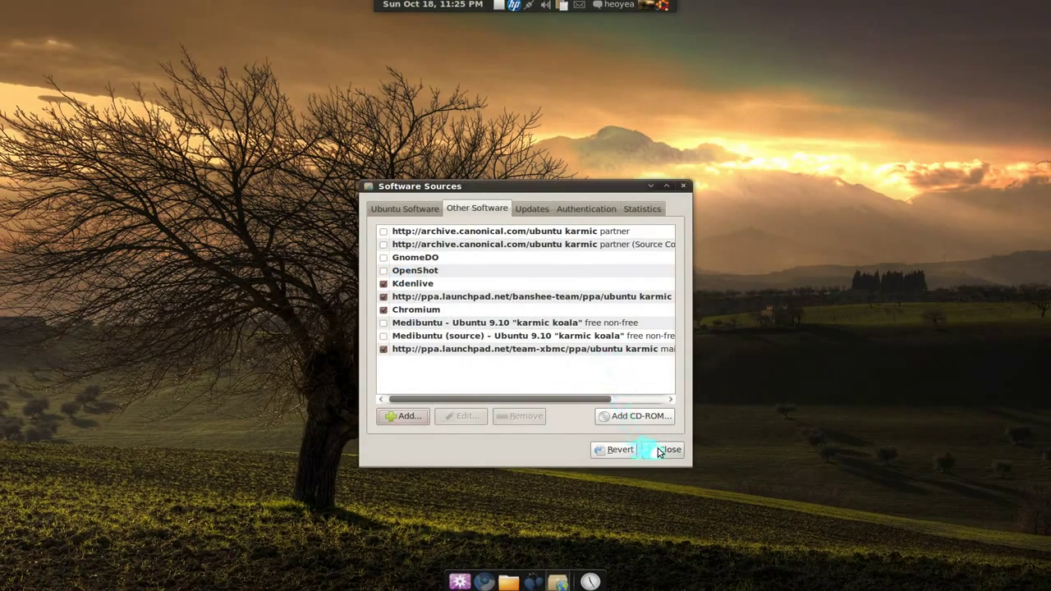
# Close Software Sources and reload the information about available software
pyautogui.click(660, 451)
pyautogui.click(587, 365)
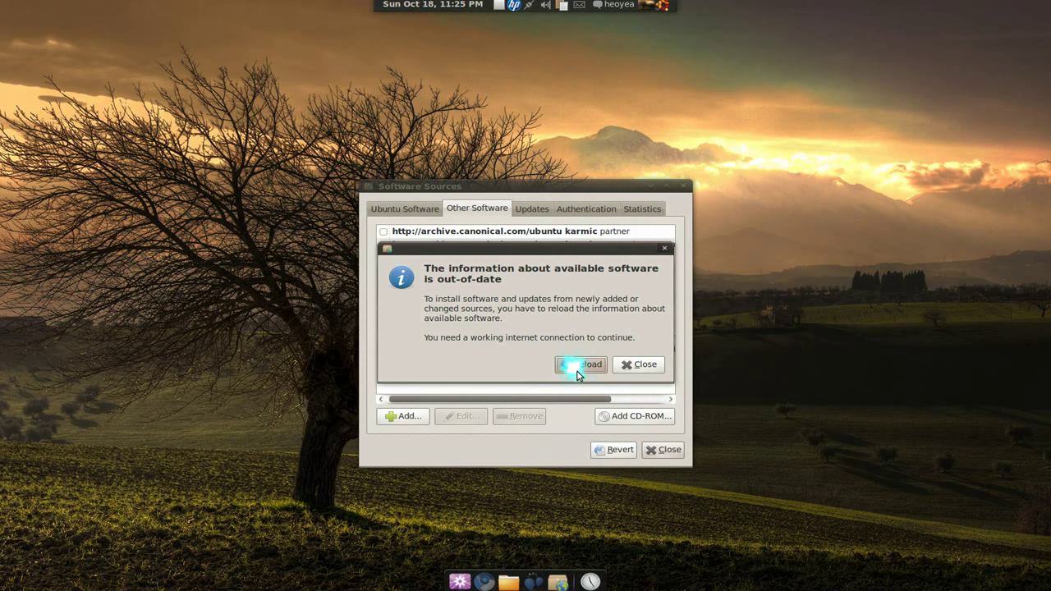
pyautogui.click(580, 366)
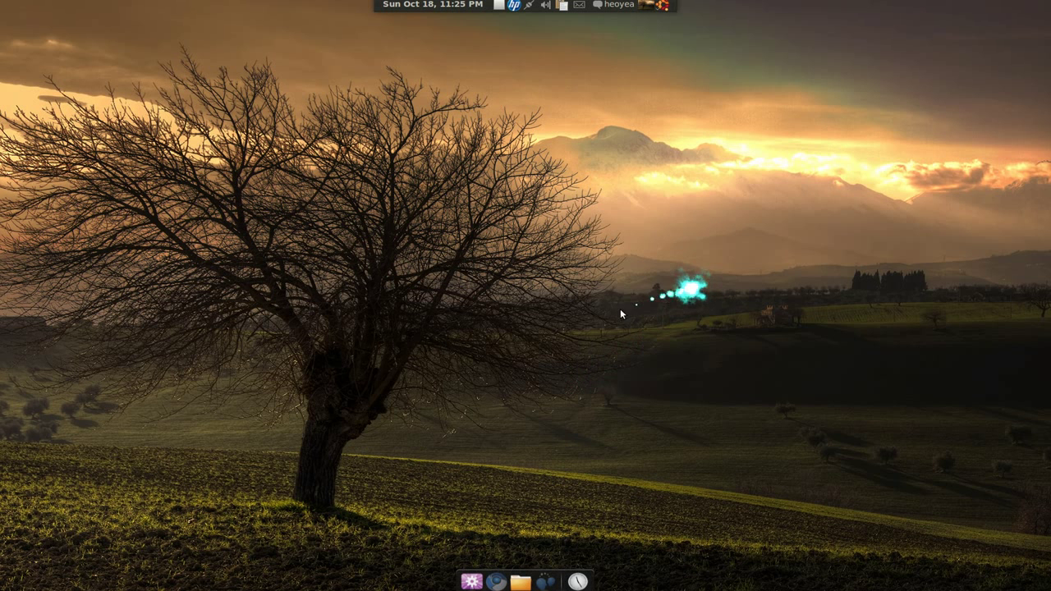
# Open a Terminal window
pyautogui.press('super+space')
pyautogui.write('t')
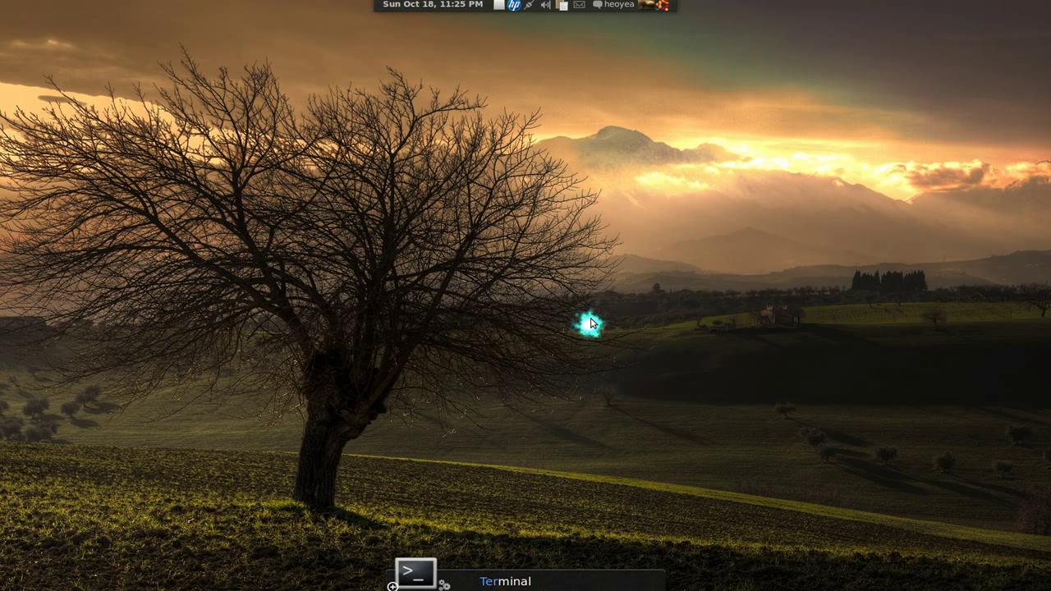
pyautogui.press('Return')
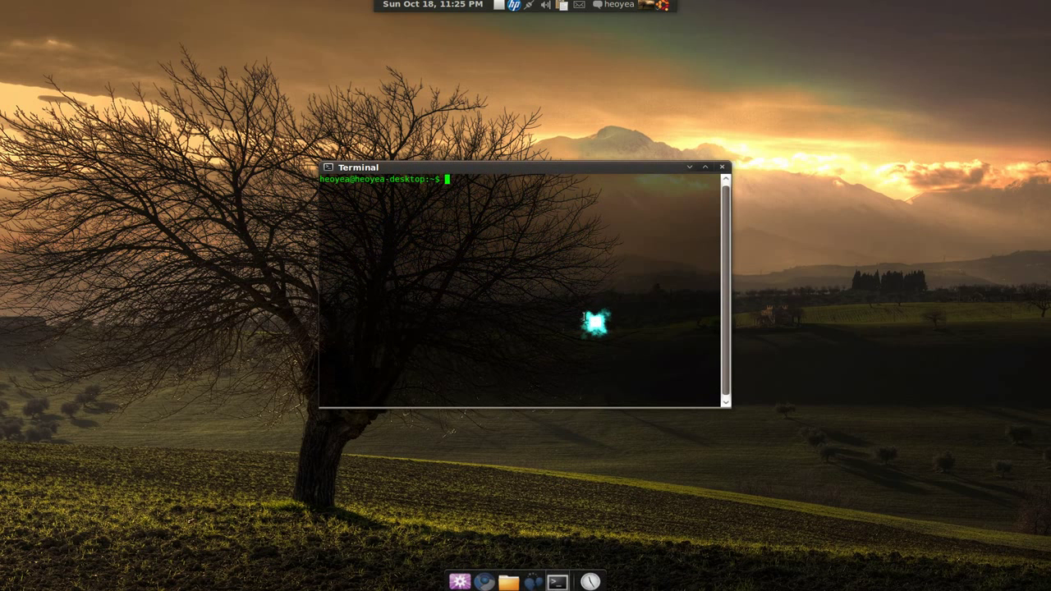
# Run sudo add-apt-repository ppa:team-xbmc/ppa to add the repository with its signing key
pyautogui.write('sudo apt-get update')
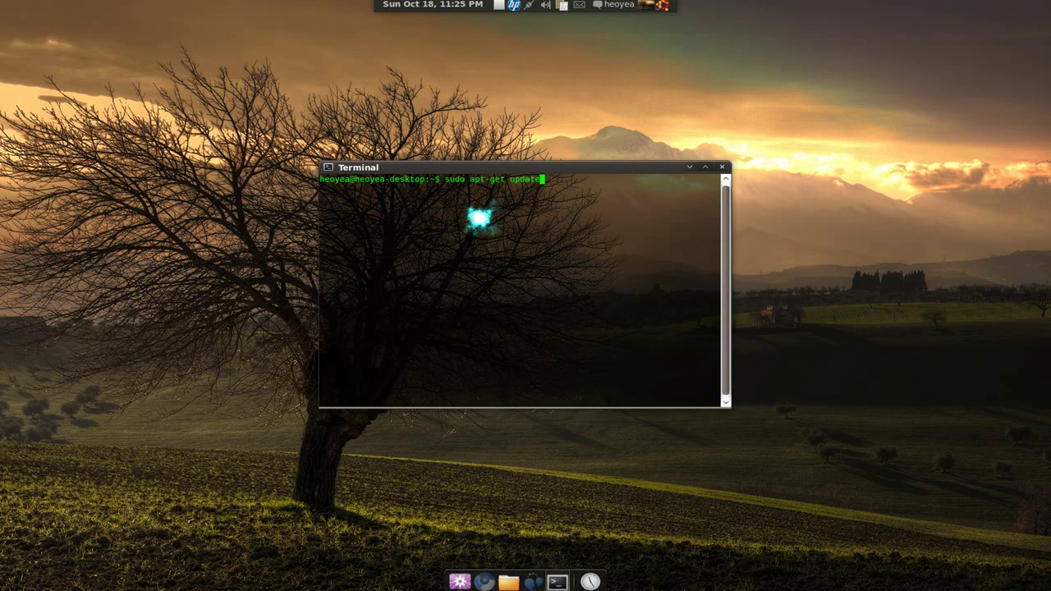
pyautogui.press('Up')
pyautogui.press('BackSpace')
pyautogui.press('BackSpace')
pyautogui.press('BackSpace')
pyautogui.press('BackSpace')
pyautogui.press('BackSpace')
pyautogui.press('BackSpace')
pyautogui.press('BackSpace')
pyautogui.press('BackSpace')
pyautogui.press('BackSpace')
pyautogui.press('BackSpace')
pyautogui.press('BackSpace')
pyautogui.press('BackSpace')
pyautogui.press('BackSpace')
pyautogui.press('BackSpace')
pyautogui.press('BackSpace')
pyautogui.press('BackSpace')
pyautogui.press('BackSpace')
pyautogui.press('BackSpace')
pyautogui.press('BackSpace')
pyautogui.press('BackSpace')
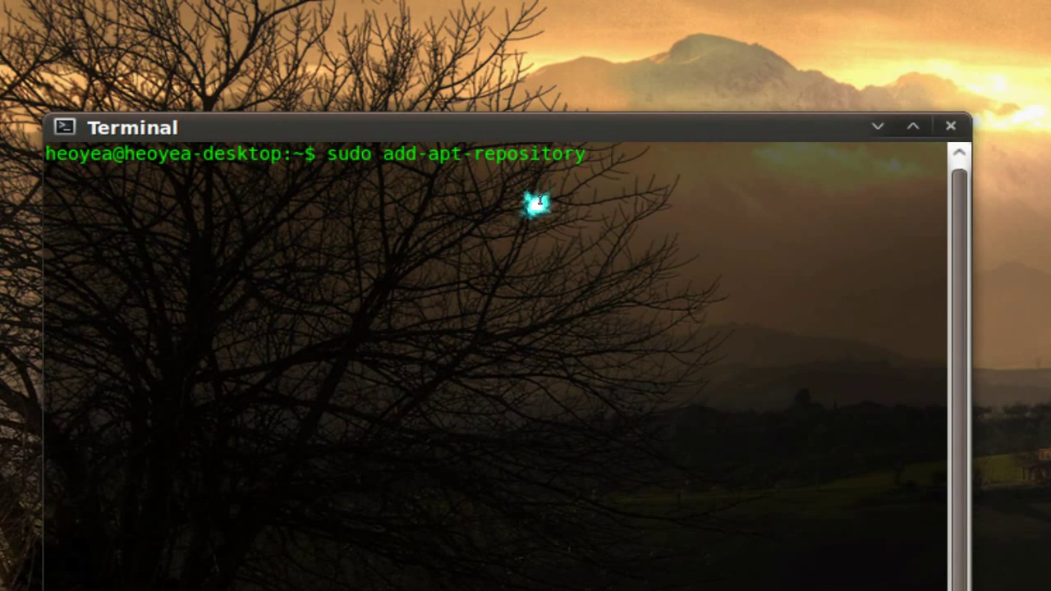
pyautogui.hotkey('ctrl', 'shift', 'v')
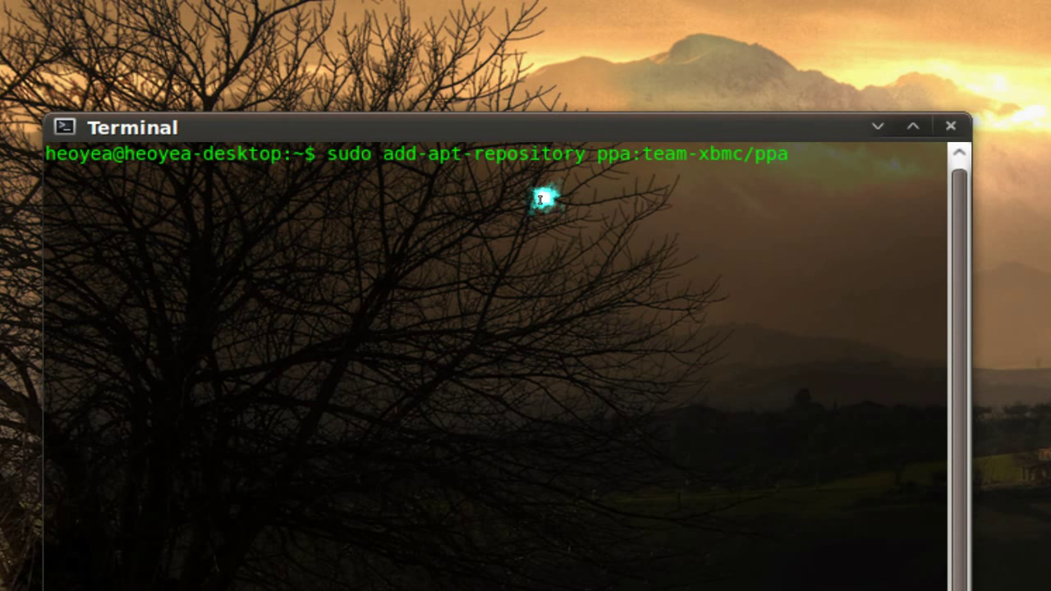
pyautogui.press('Return')
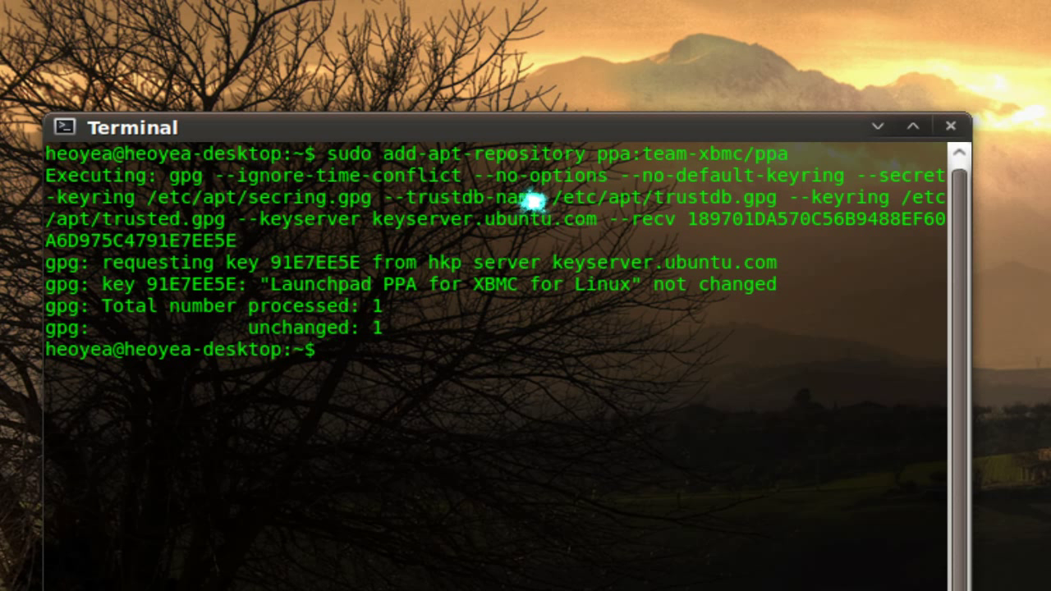
# Refresh the package lists with sudo apt-get update and close the terminal
pyautogui.press('Up')
pyautogui.press('Up')
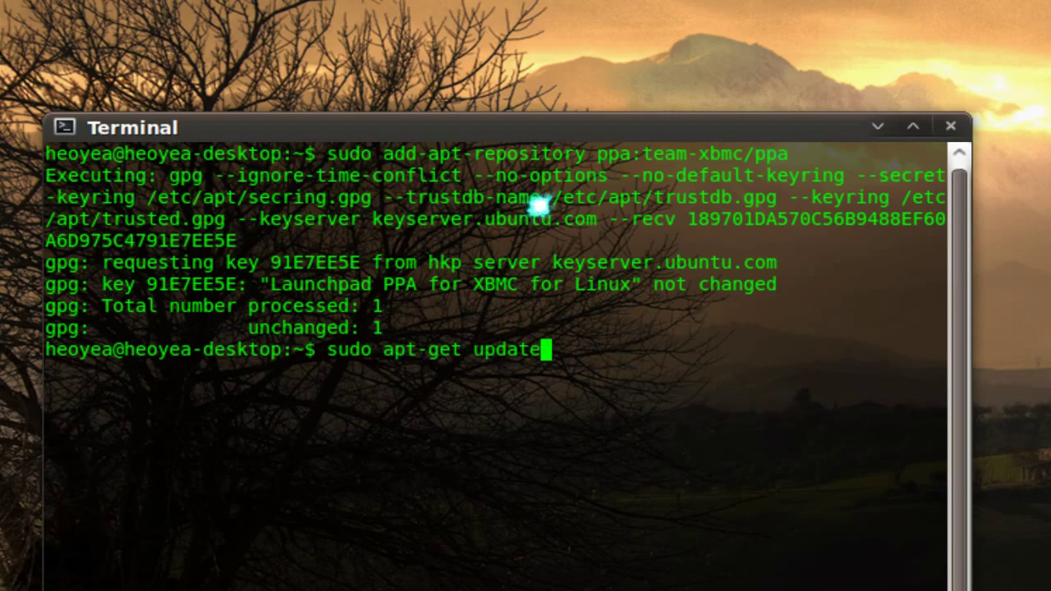
pyautogui.press('Return')
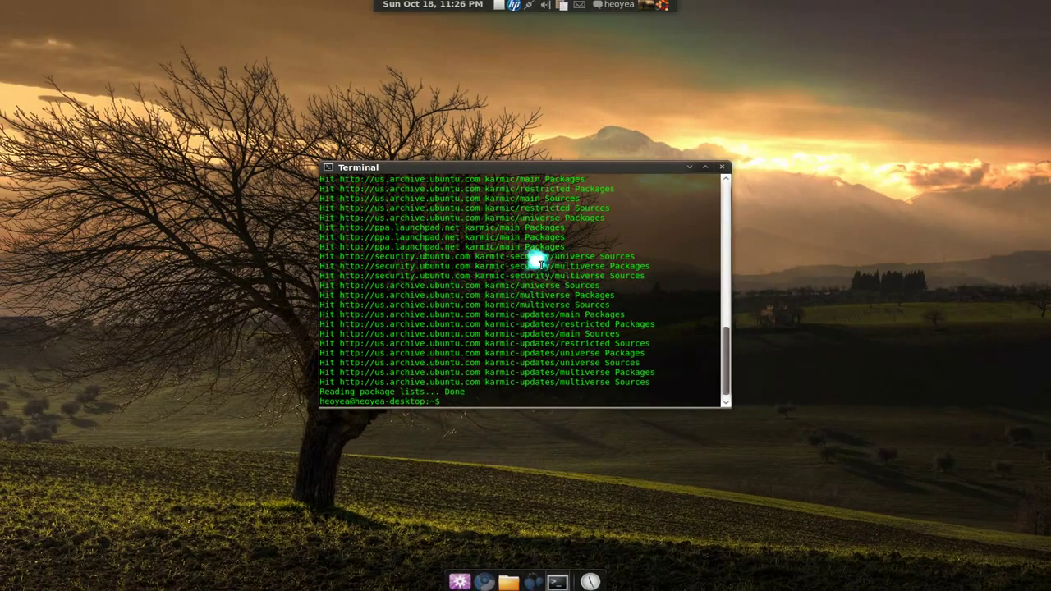
pyautogui.click(723, 166)
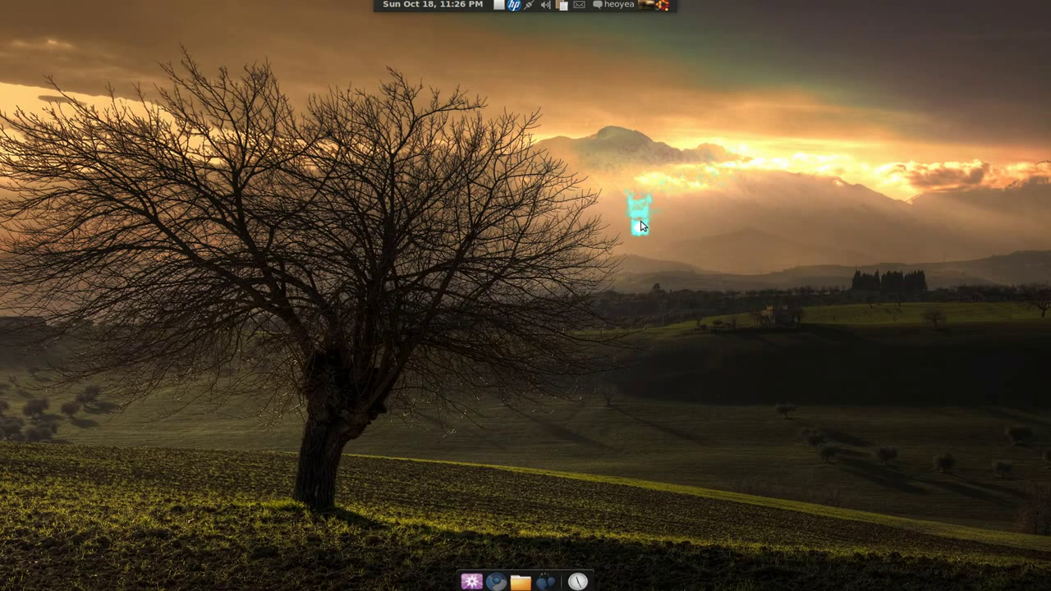
# Open Synaptic Package Manager and search for xbmc
pyautogui.press('super+space')
pyautogui.write('syn')
pyautogui.press('Return')
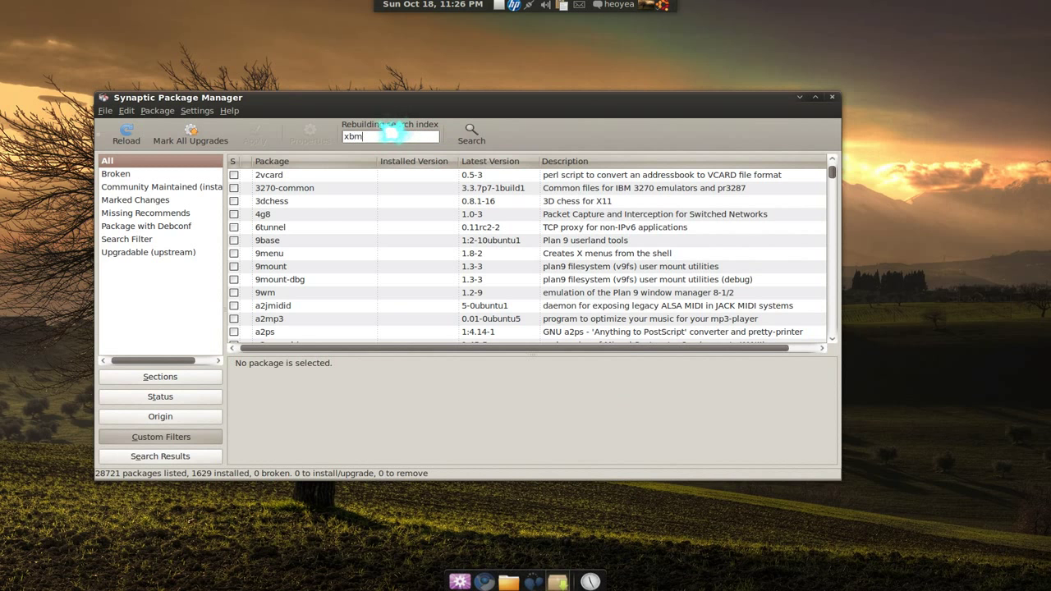
pyautogui.click(391, 134)
pyautogui.write('xbmc')
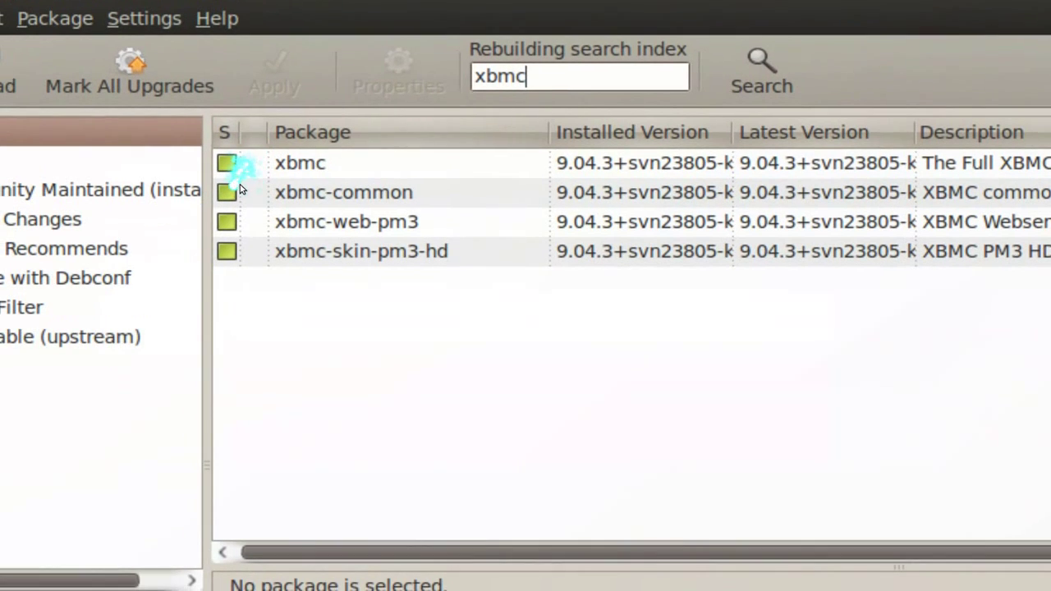
# Select the xbmc package, view its marking options without choosing one, and minimize Synaptic
pyautogui.click(247, 176)
pyautogui.rightClick(246, 176)
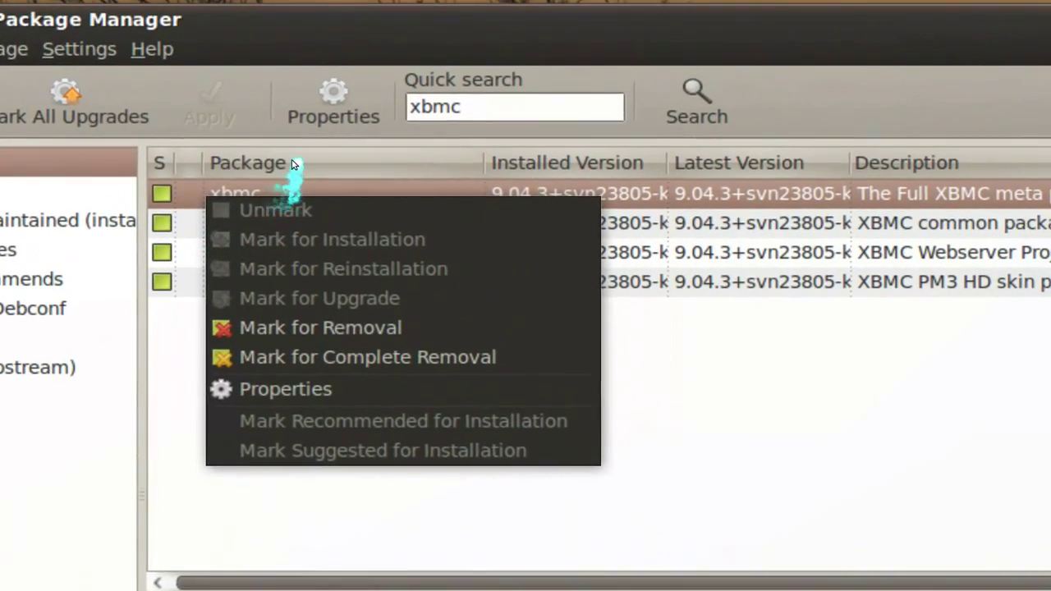
pyautogui.click(292, 164)
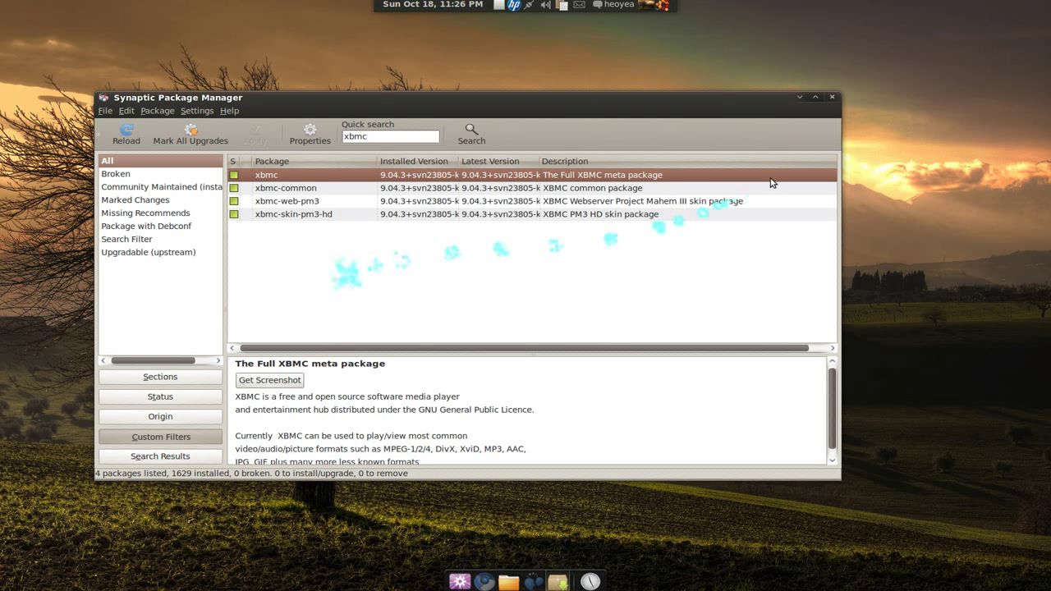
pyautogui.click(798, 98)
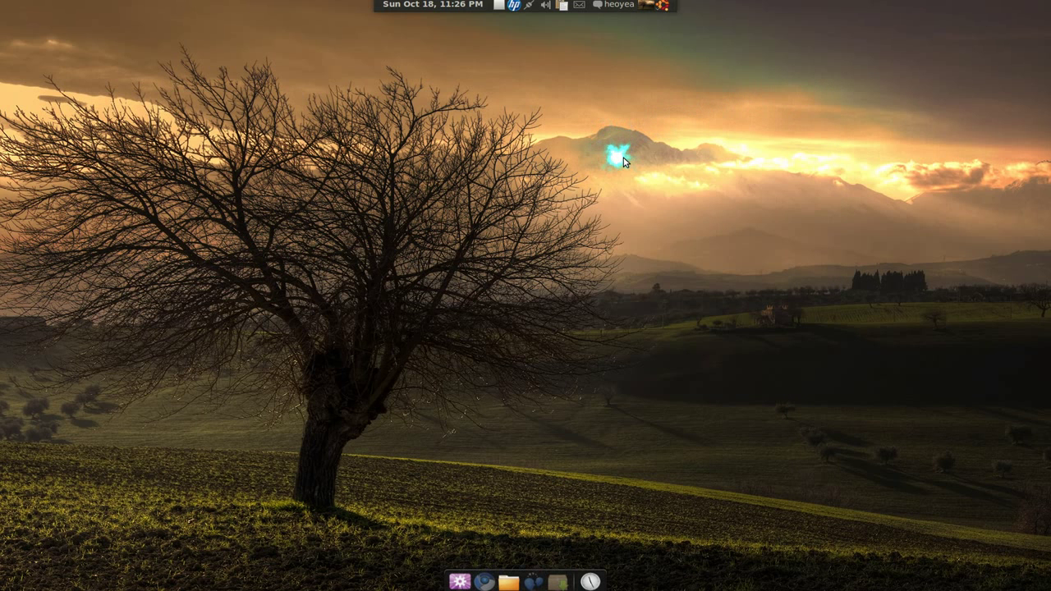